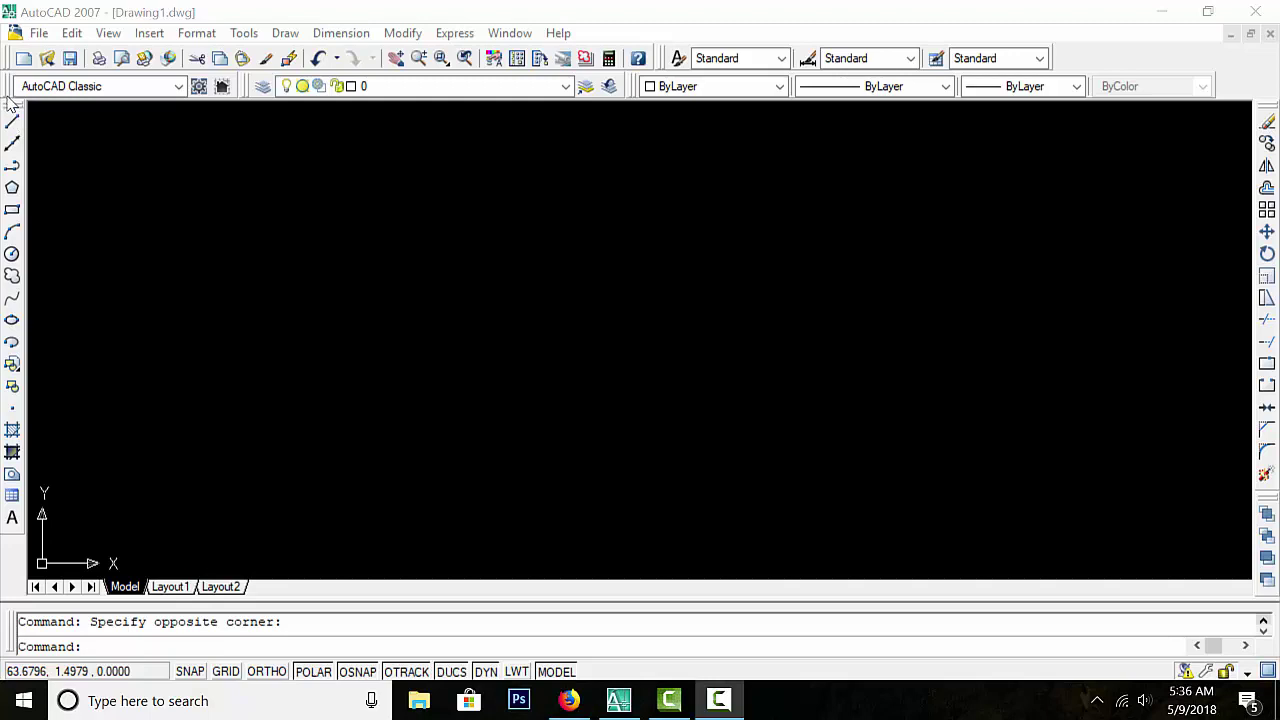
Float the Draw toolbar into the drawing area, reshape it into rows, and close it.
click(12, 108)
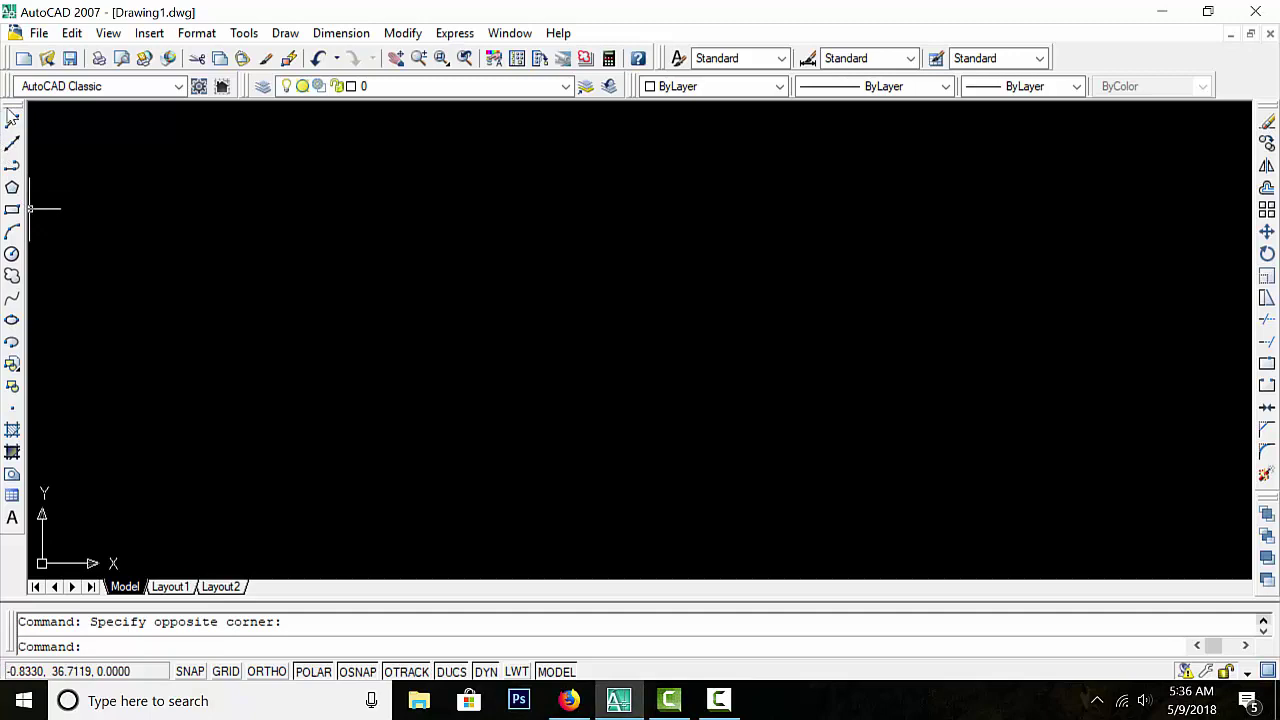
mouse_move(12, 110)
mouse_down()
mouse_move(10, 80)
mouse_move(252, 190)
mouse_move(373, 410)
mouse_move(527, 422)
mouse_move(387, 290)
mouse_move(570, 300)
mouse_up()
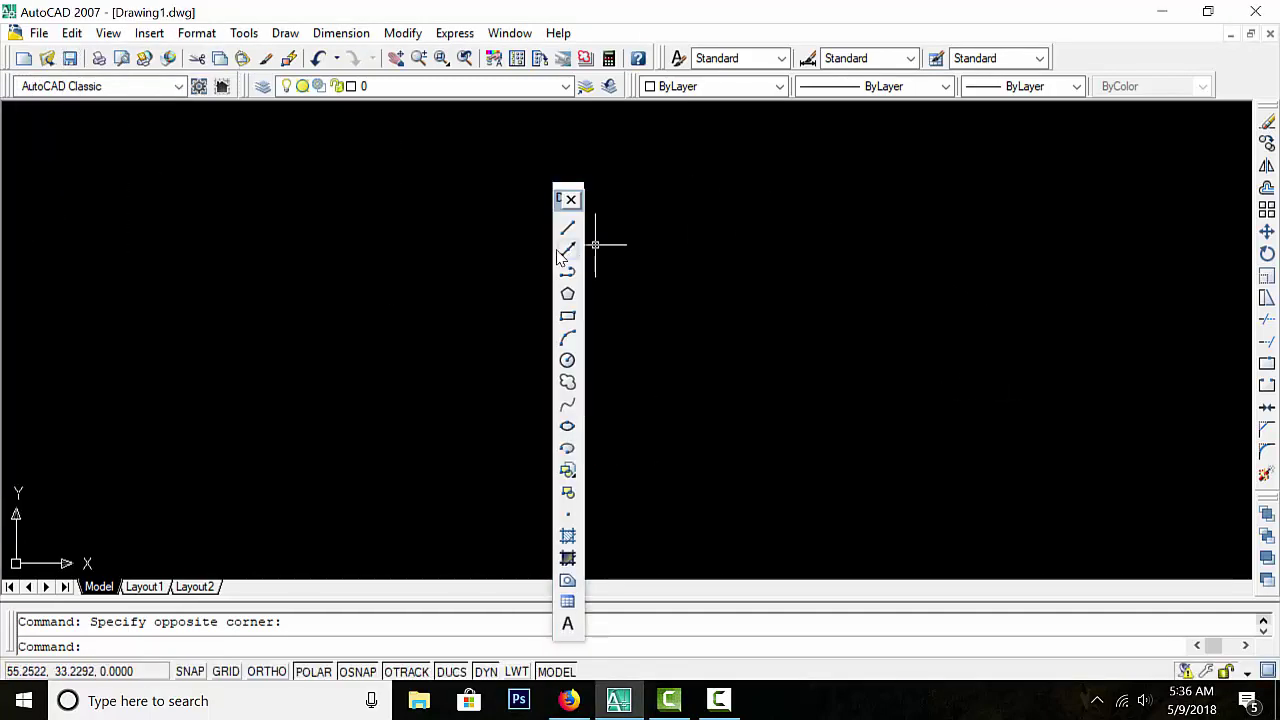
drag(582, 485, 583, 290)
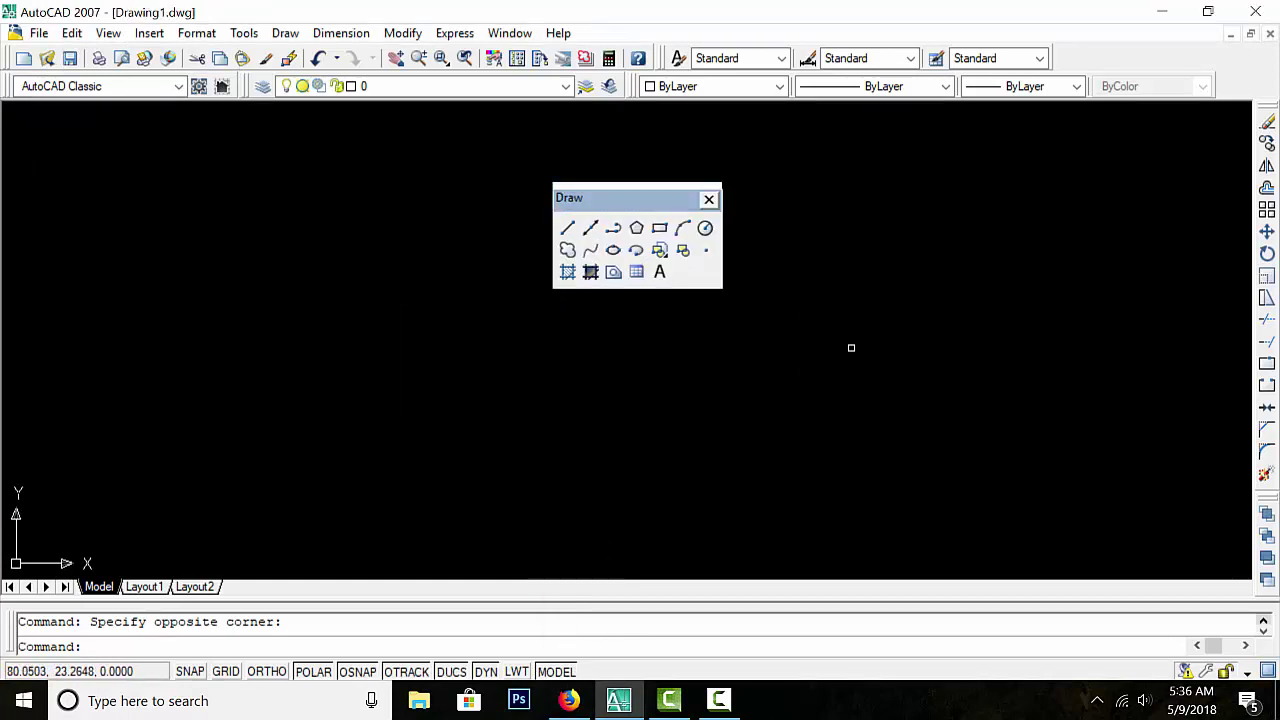
click(708, 199)
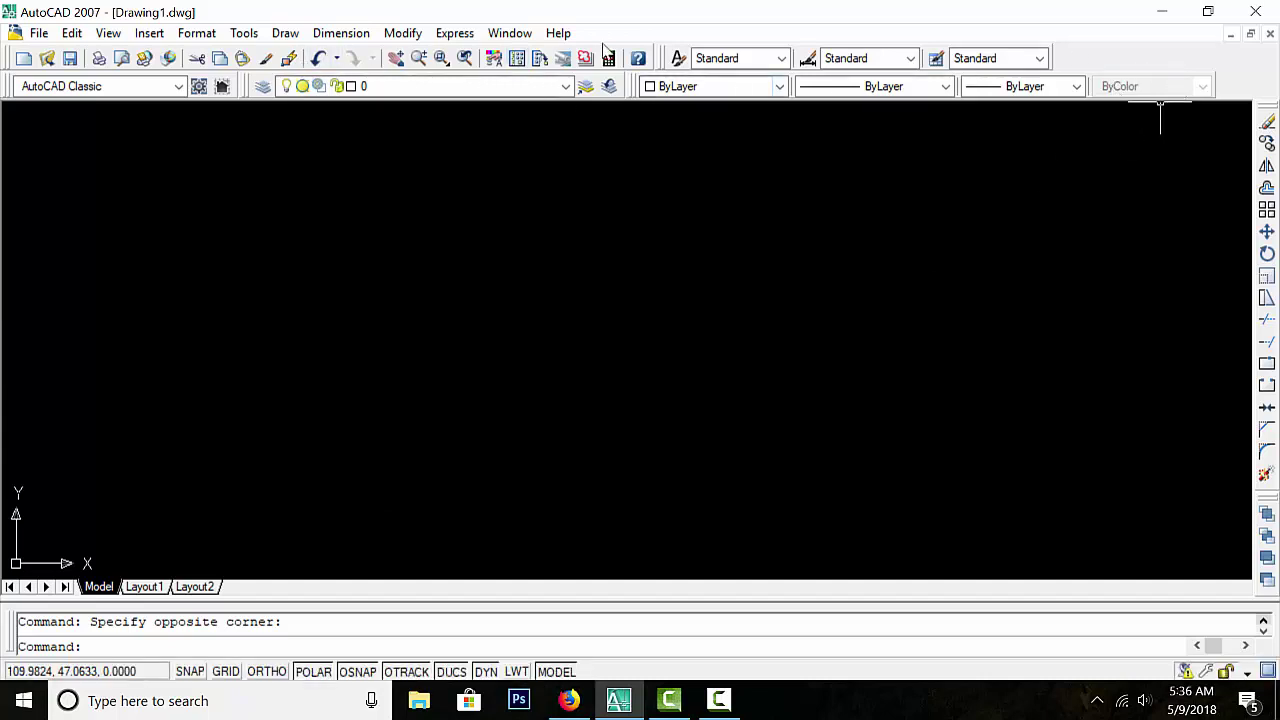
Reopen the Draw toolbar from the ACAD toolbar list.
right_click(1190, 50)
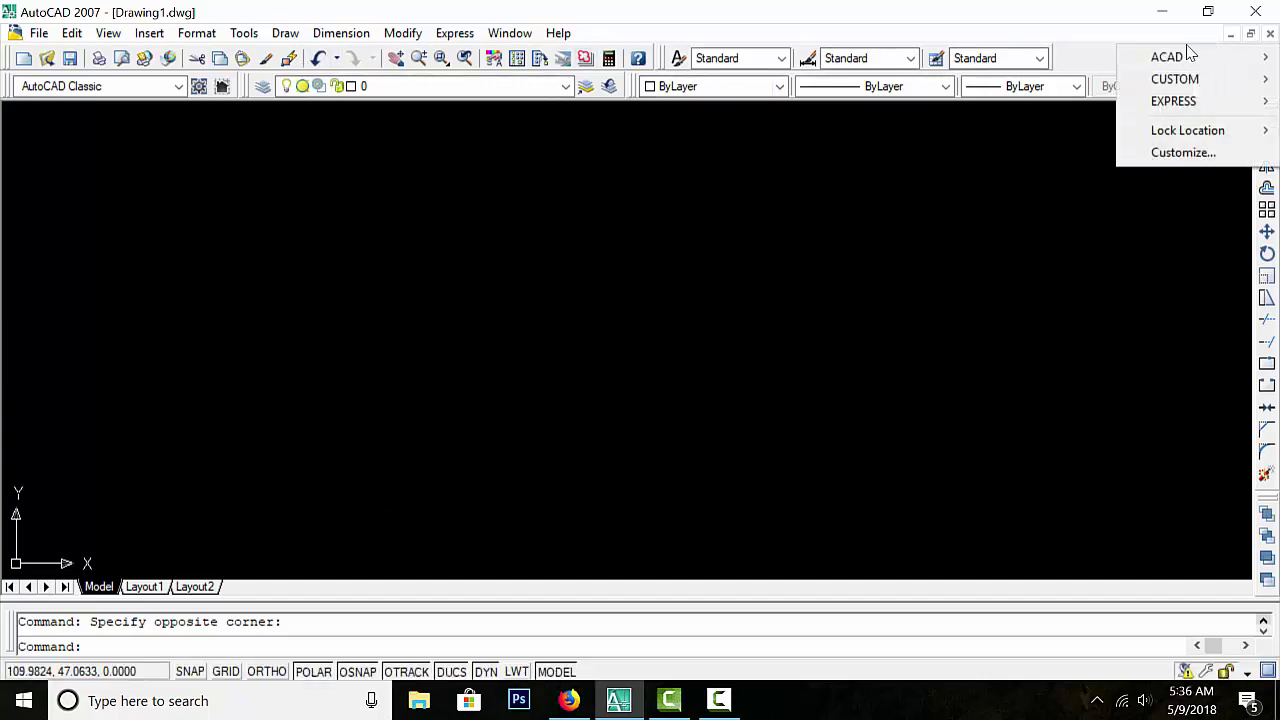
click(1176, 62)
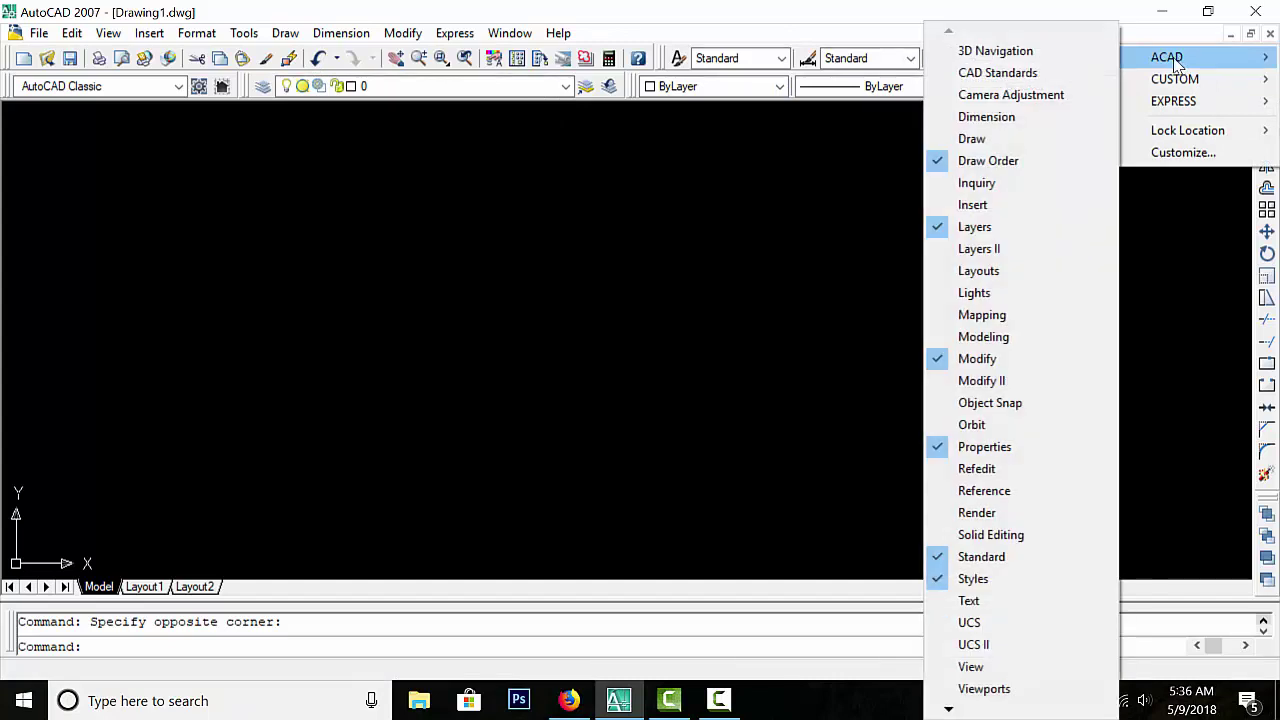
click(971, 141)
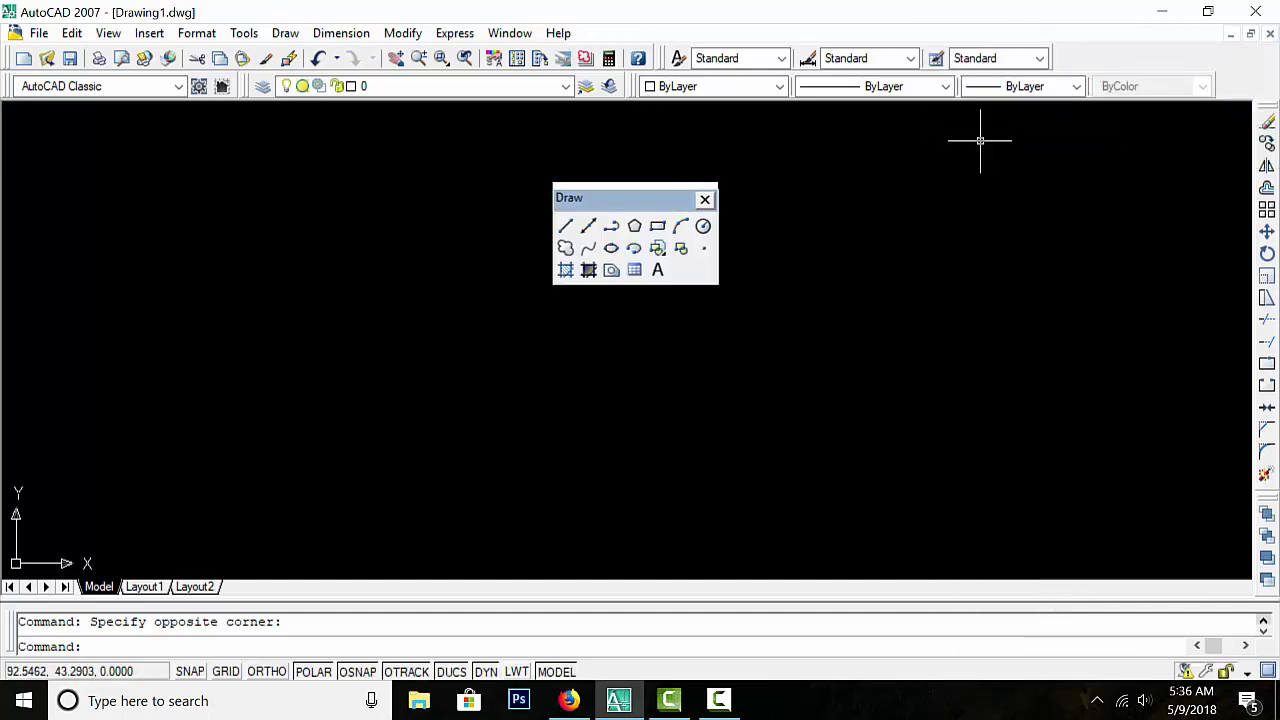
Dock the floating Draw toolbar as a vertical column on the left edge of the window.
mouse_move(628, 197)
mouse_down()
mouse_move(265, 206)
mouse_move(25, 160)
mouse_move(55, 177)
mouse_move(107, 640)
mouse_up()
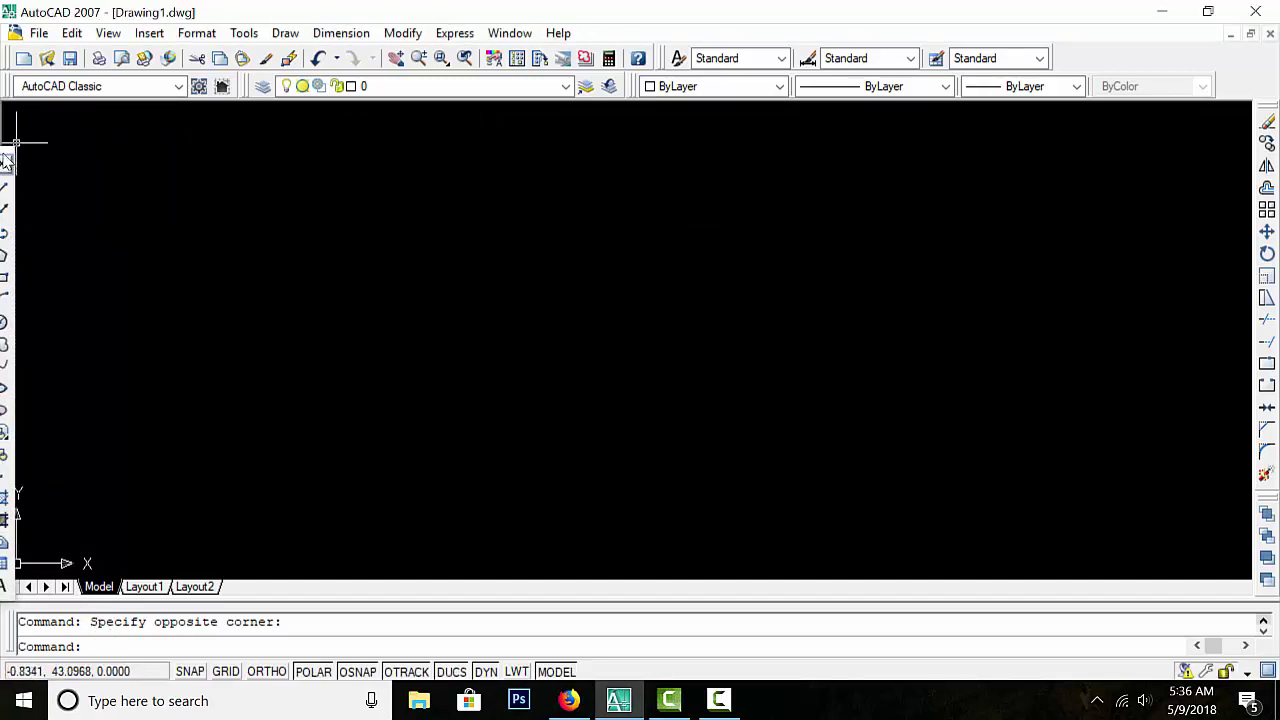
mouse_move(9, 149)
mouse_down()
mouse_move(47, 146)
mouse_move(29, 157)
mouse_up()
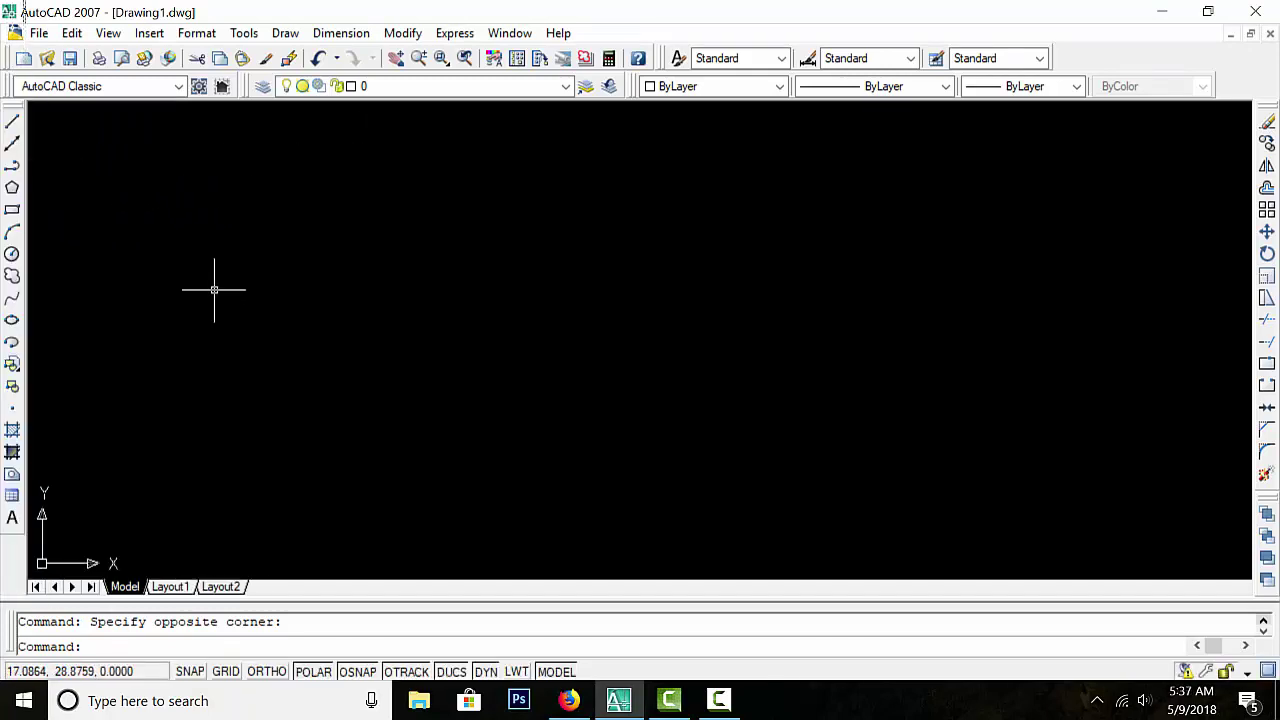